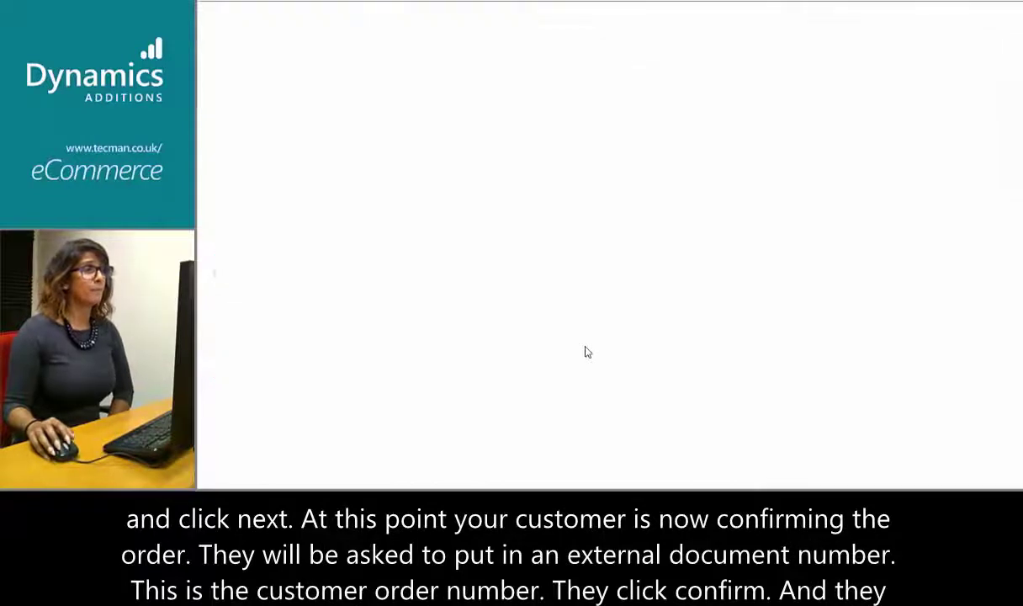
Enter the customer order reference and confirm the order to complete checkout
scroll(545, 360, down, 1)
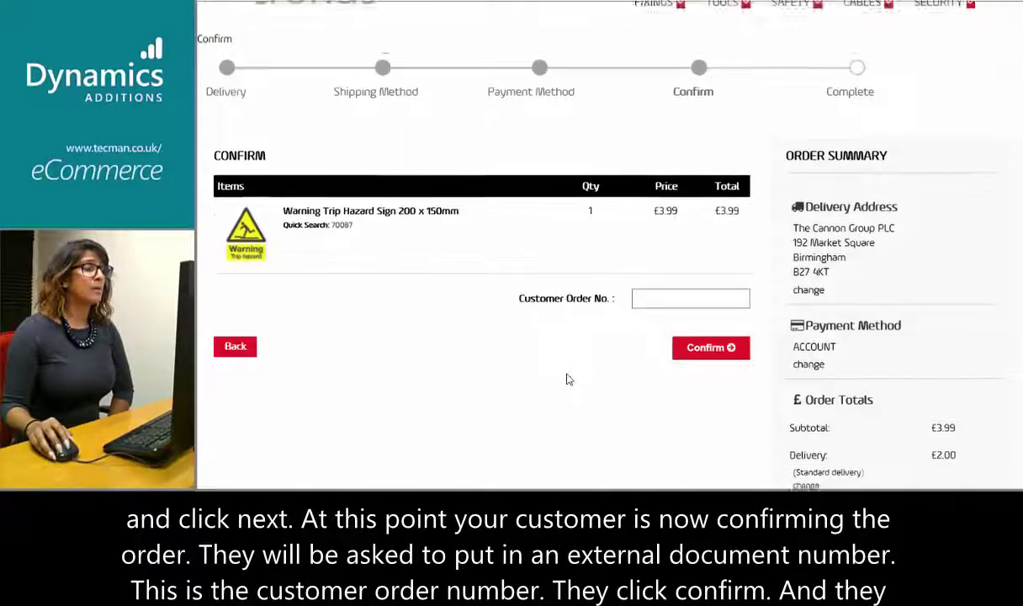
click(655, 291)
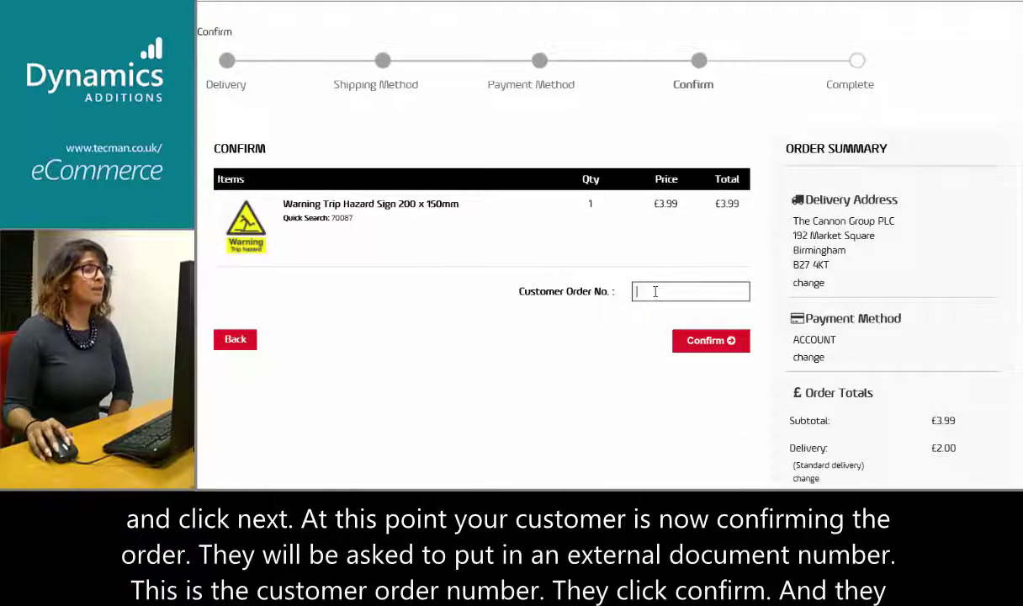
text(123456)
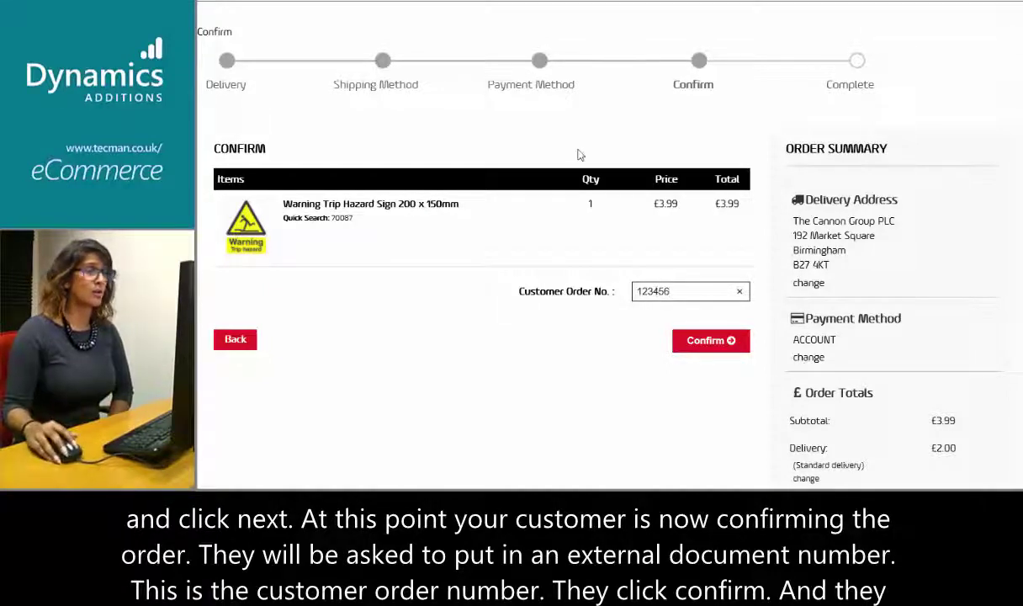
click(703, 341)
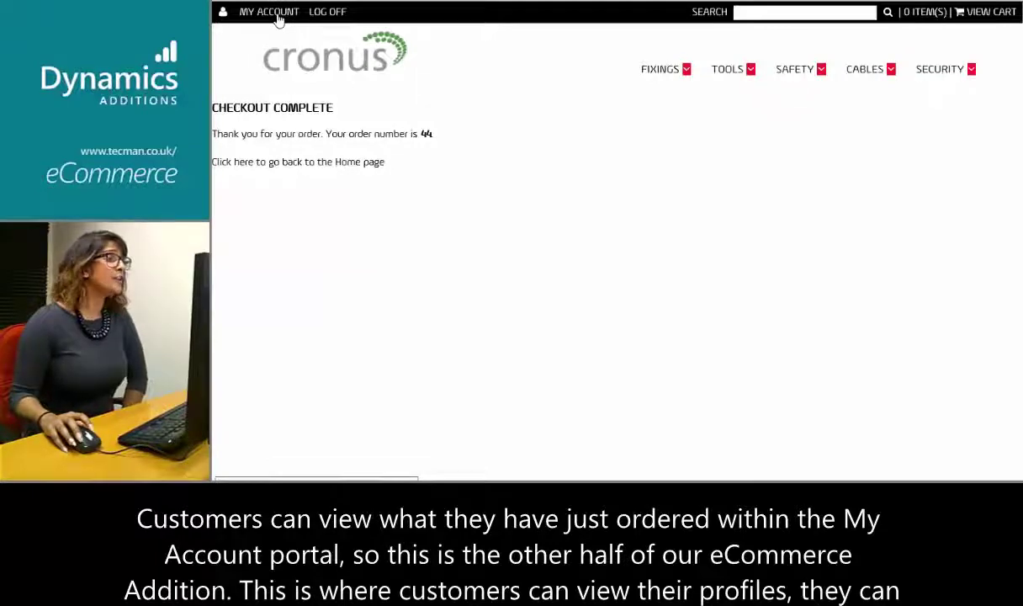
Go to MY ACCOUNT from the top bar to show the account tiles
click(274, 12)
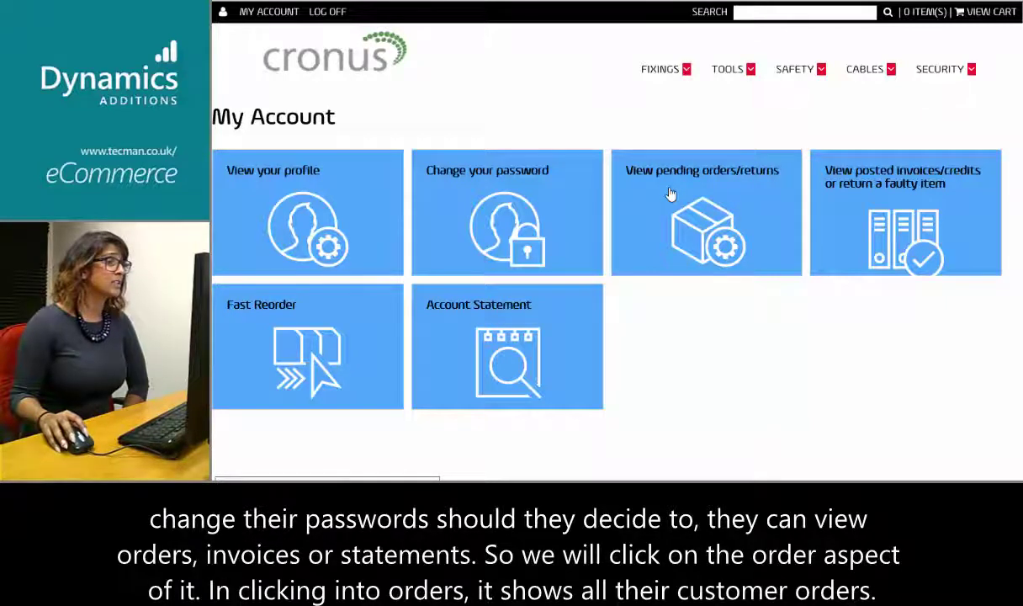
Open the pending orders/returns list and scroll through order 34's details
click(674, 230)
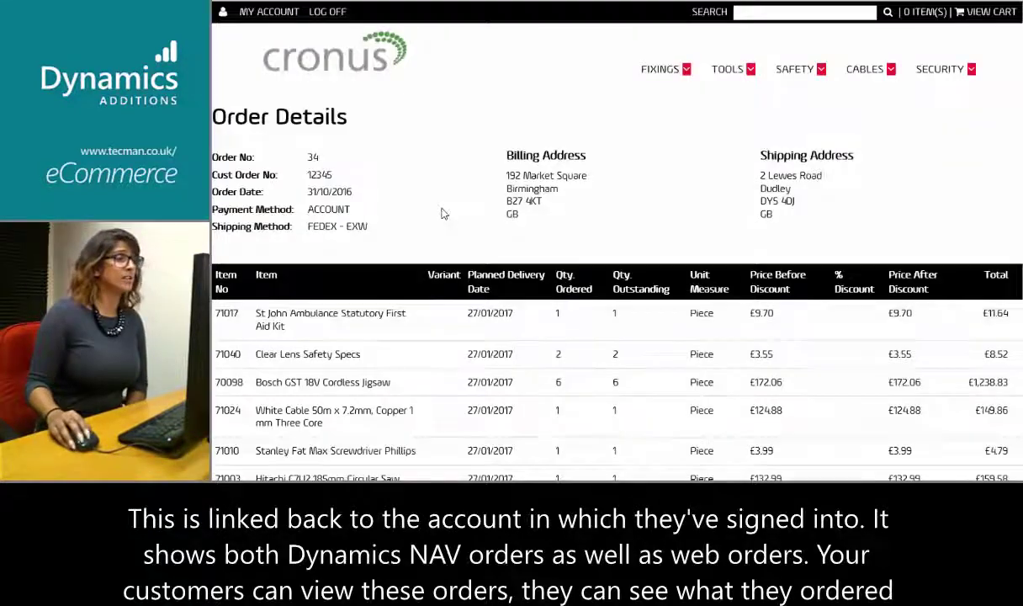
scroll(441, 217, down, 2)
scroll(443, 221, down, 3)
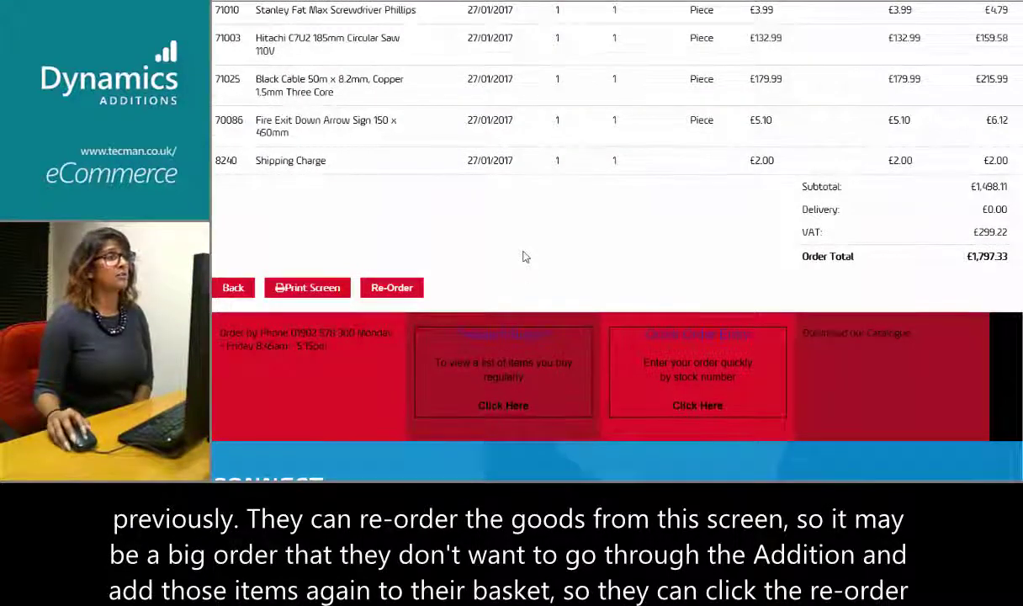
scroll(524, 256, up, 1)
scroll(513, 263, up, 1)
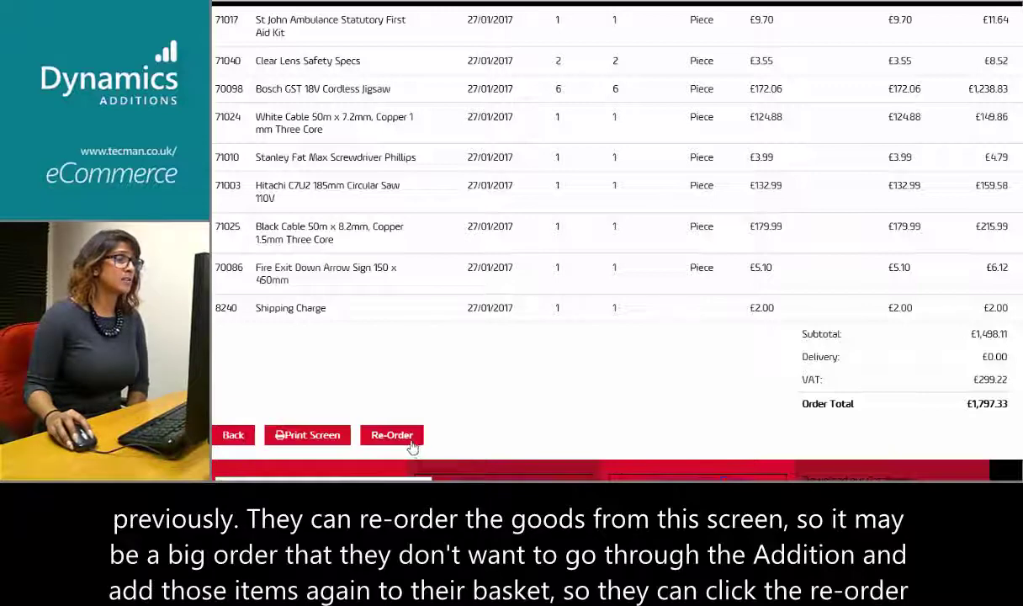
scroll(581, 235, up, 1)
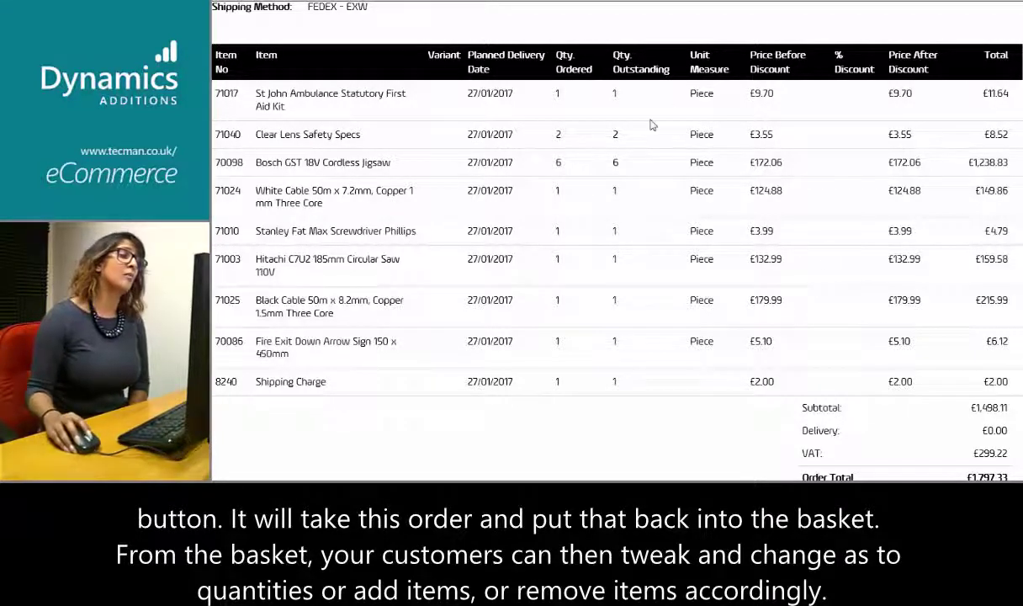
scroll(623, 135, up, 2)
scroll(652, 118, up, 3)
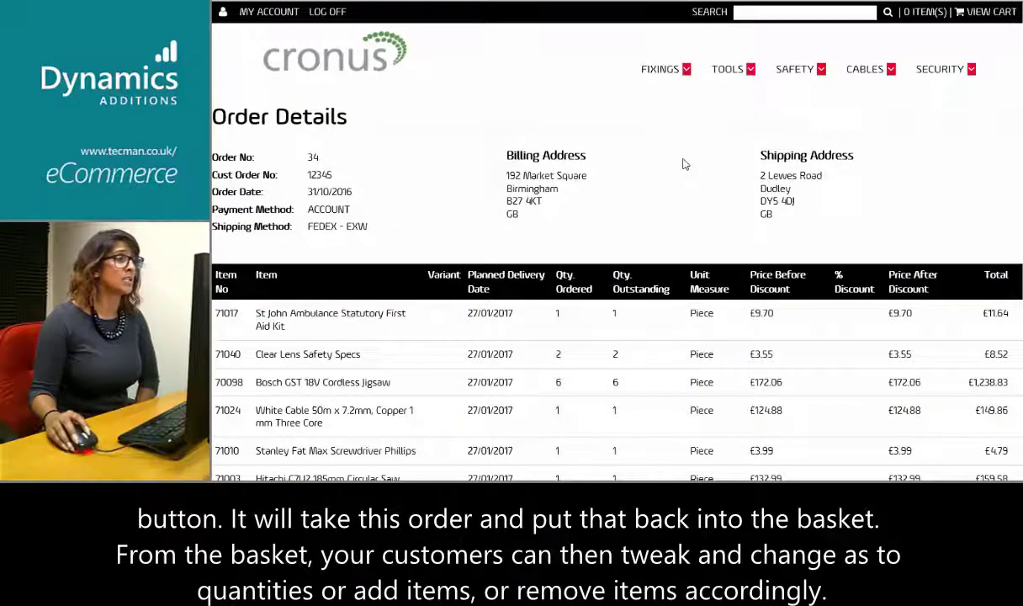
scroll(512, 345, down, 3)
scroll(512, 345, down, 3)
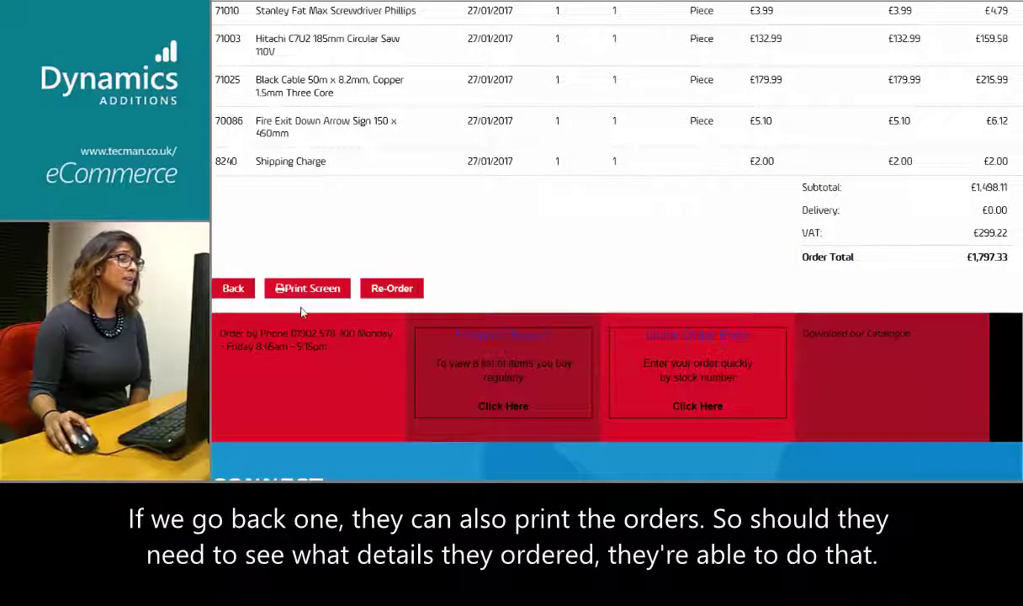
Go back to the orders list and scroll down it
key(alt+Left)
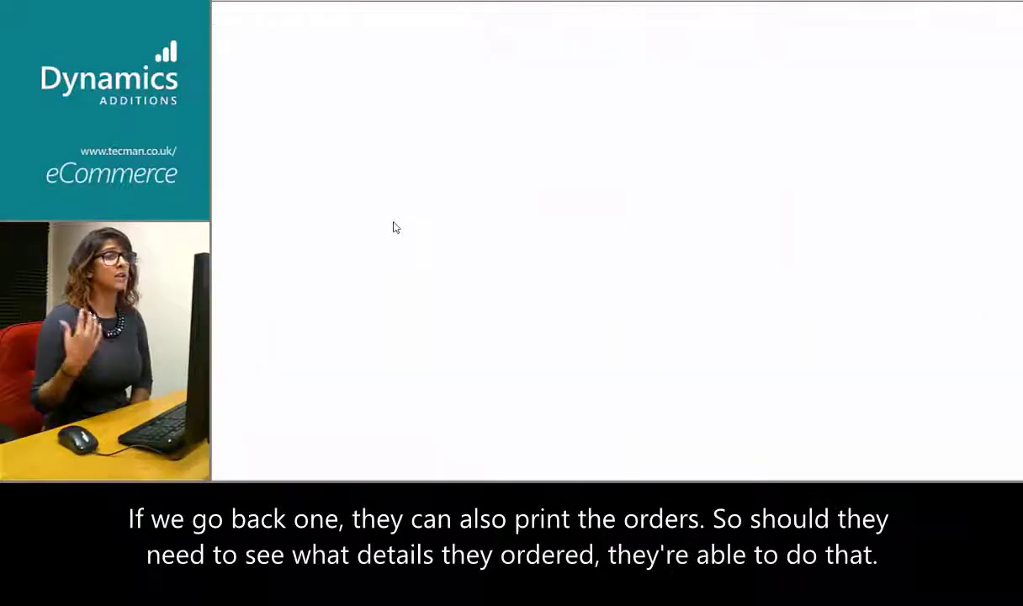
scroll(462, 223, down, 1)
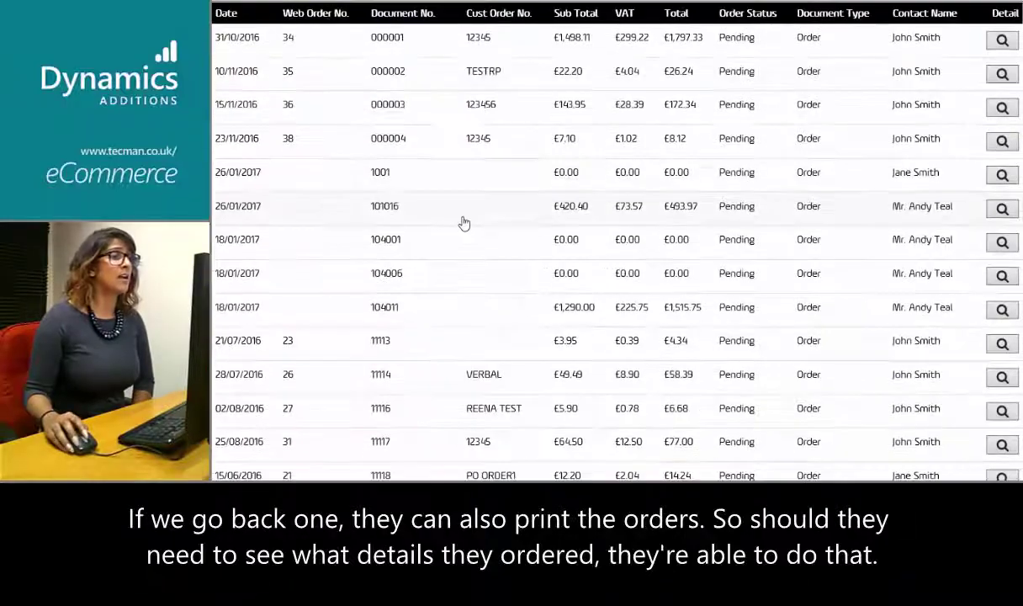
scroll(458, 316, down, 5)
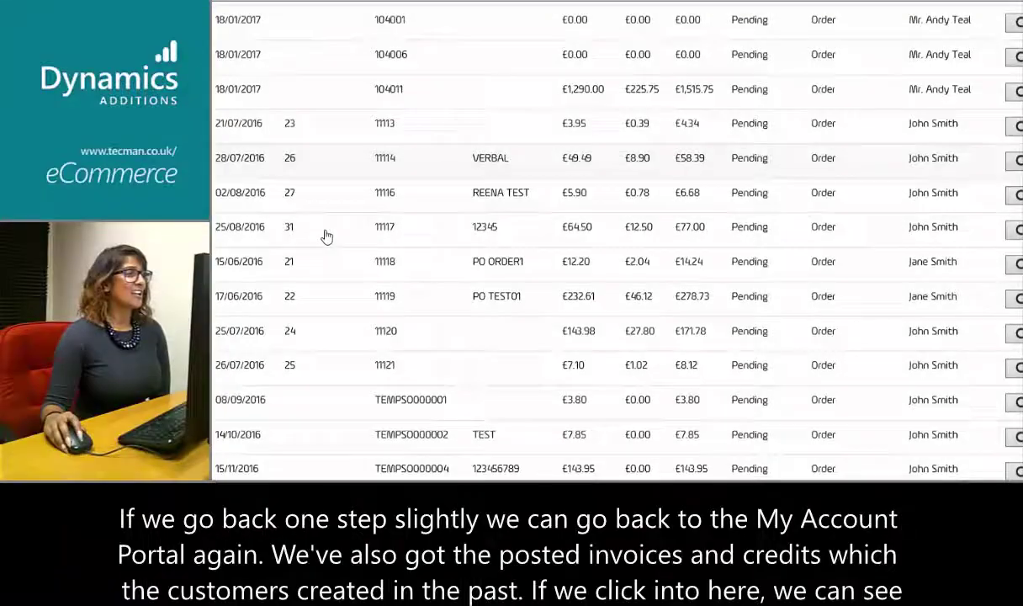
Scroll down the My Account page toward the View posted invoices/credits tile
scroll(324, 237, down, 8)
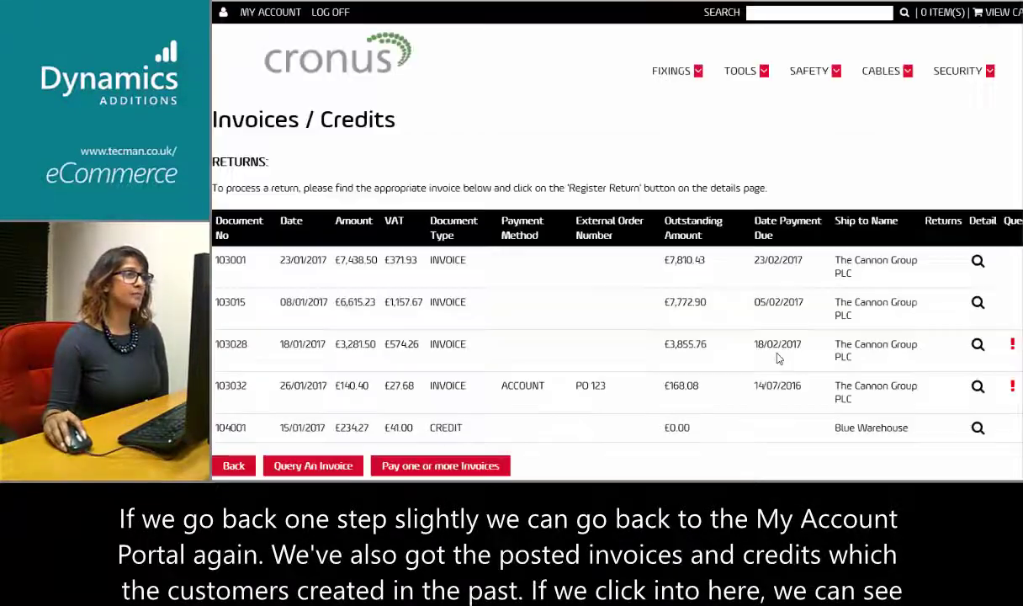
Scroll through the posted invoices and credit with their amounts and due dates
scroll(393, 266, down, 2)
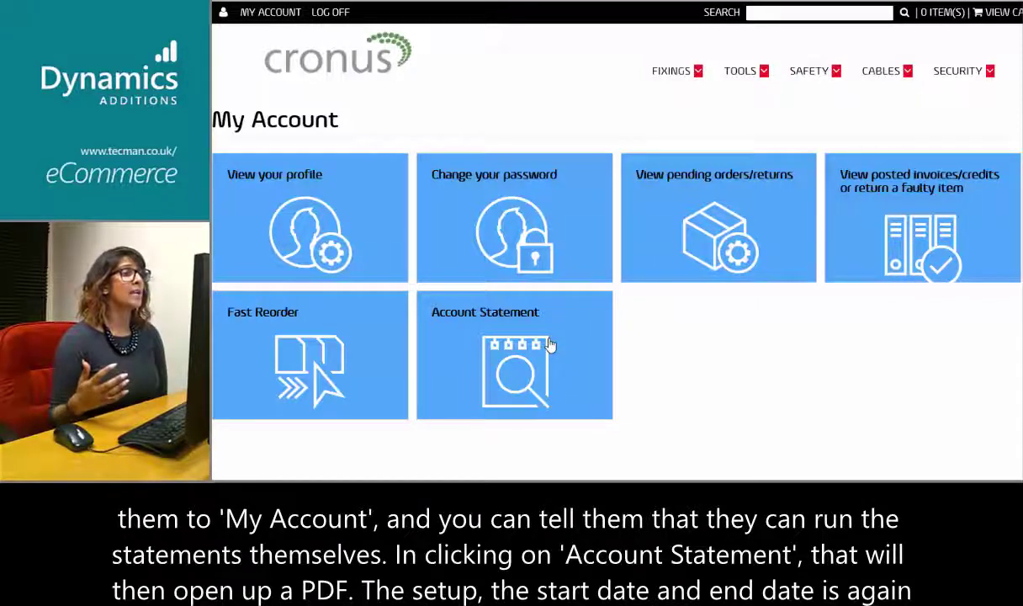
Download the customer's account statement PDF via the Account Statement tile
click(549, 344)
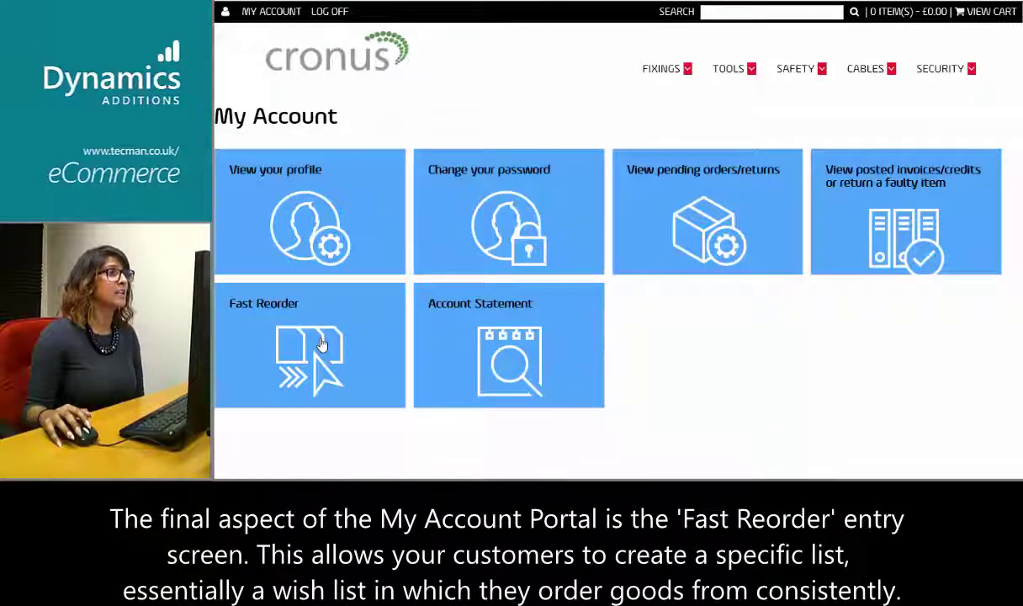
From Fast Reorder, add 20 Threaded Coach Bolts (70071) to the basket
click(321, 343)
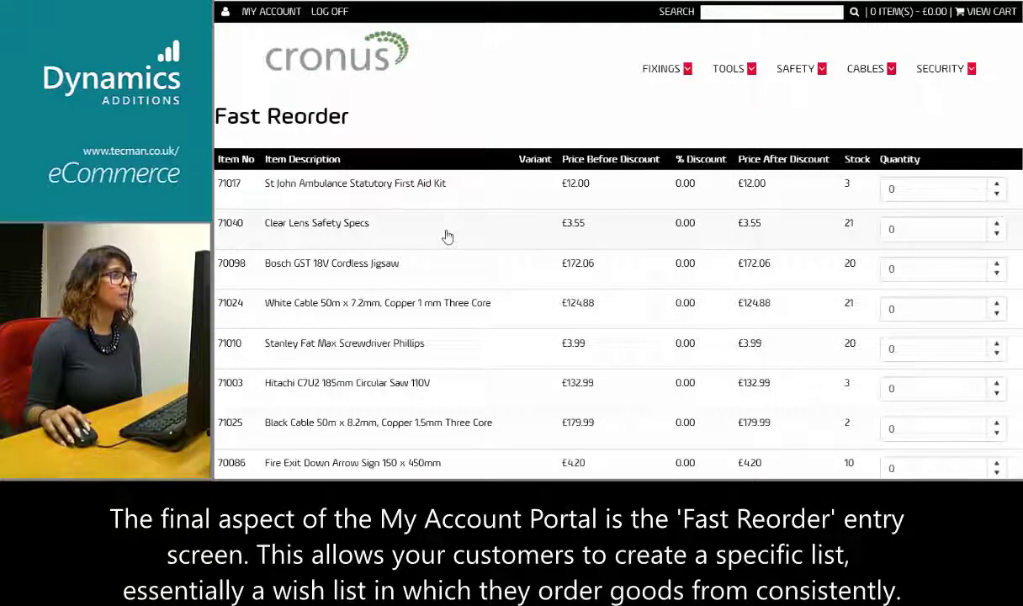
scroll(244, 156, down, 2)
scroll(257, 193, down, 10)
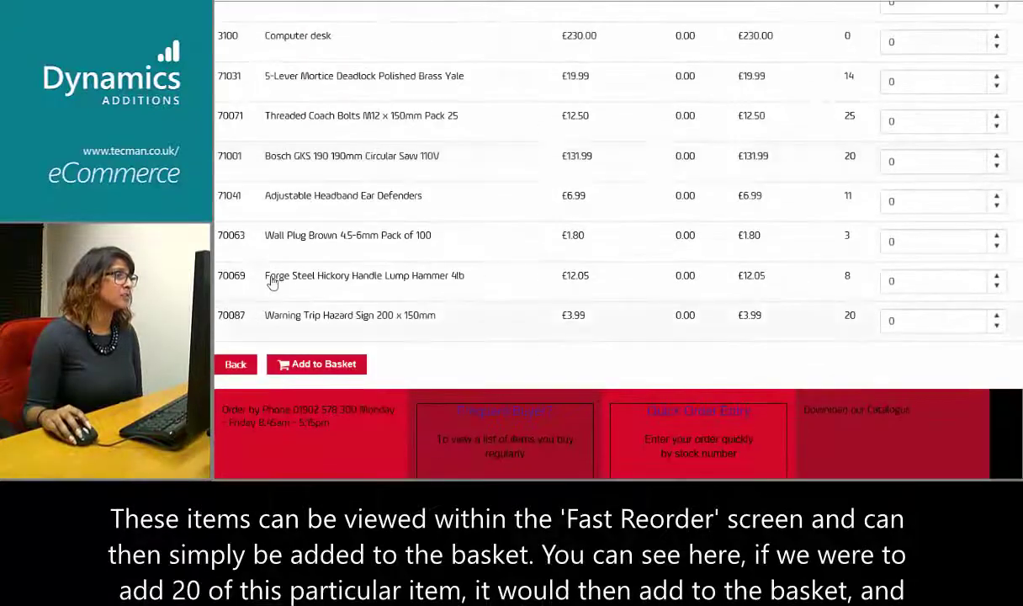
scroll(269, 253, up, 1)
click(931, 198)
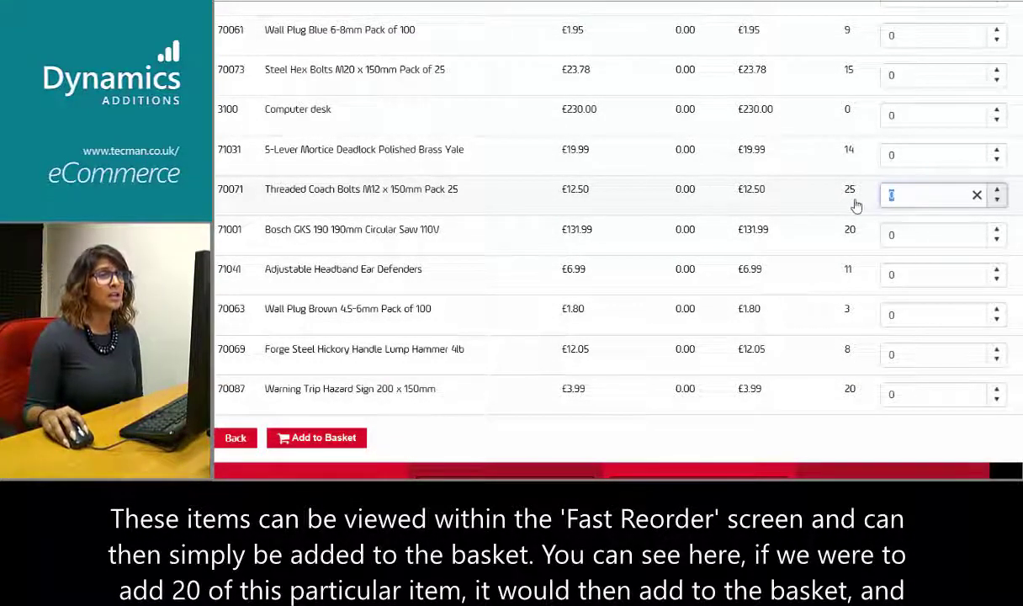
text(20)
click(327, 440)
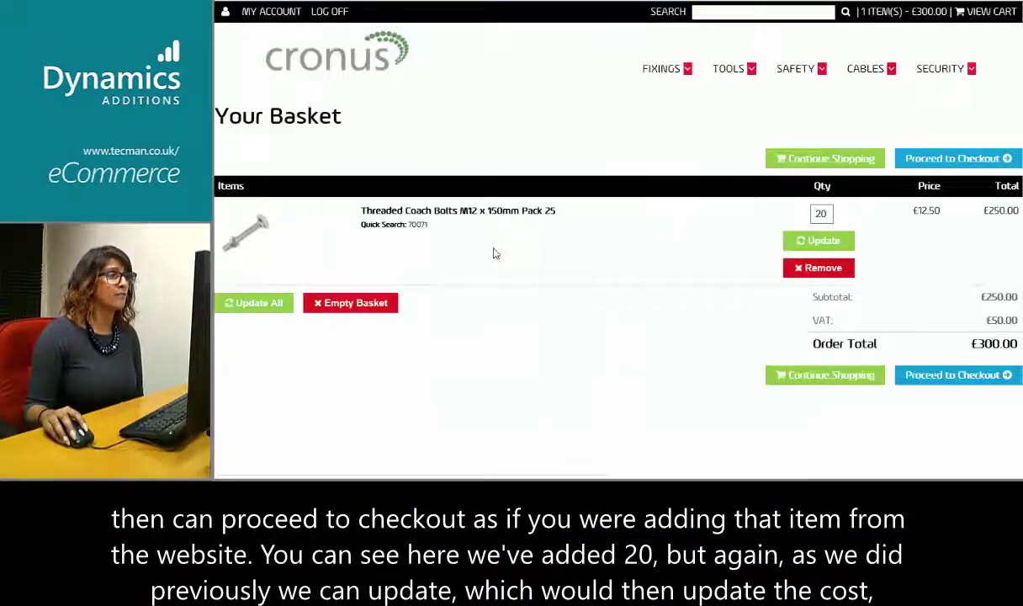
Change the bolts' basket quantity from 20 to 15 and update
double_click(821, 213)
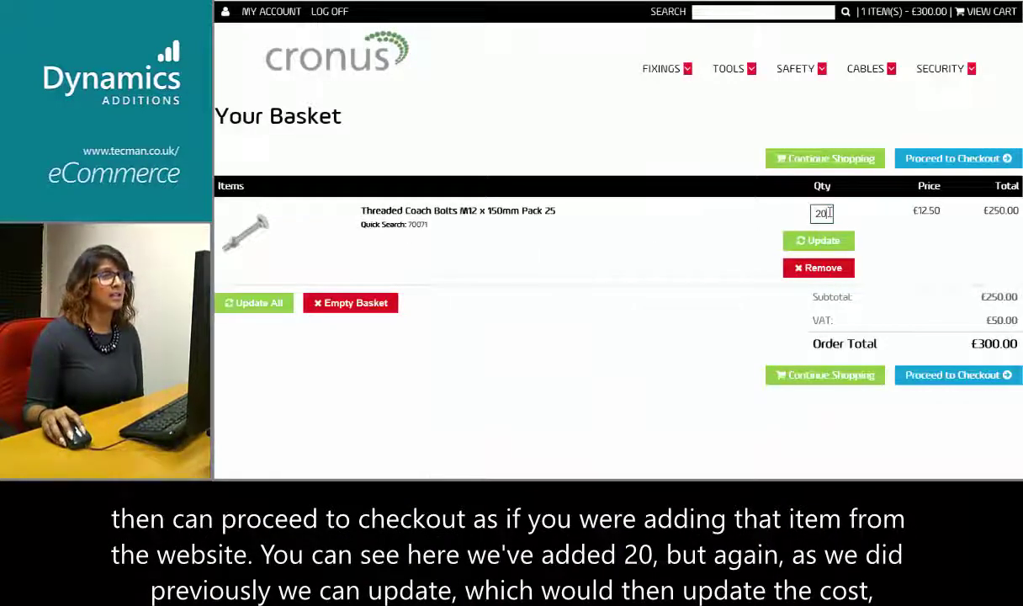
text(15)
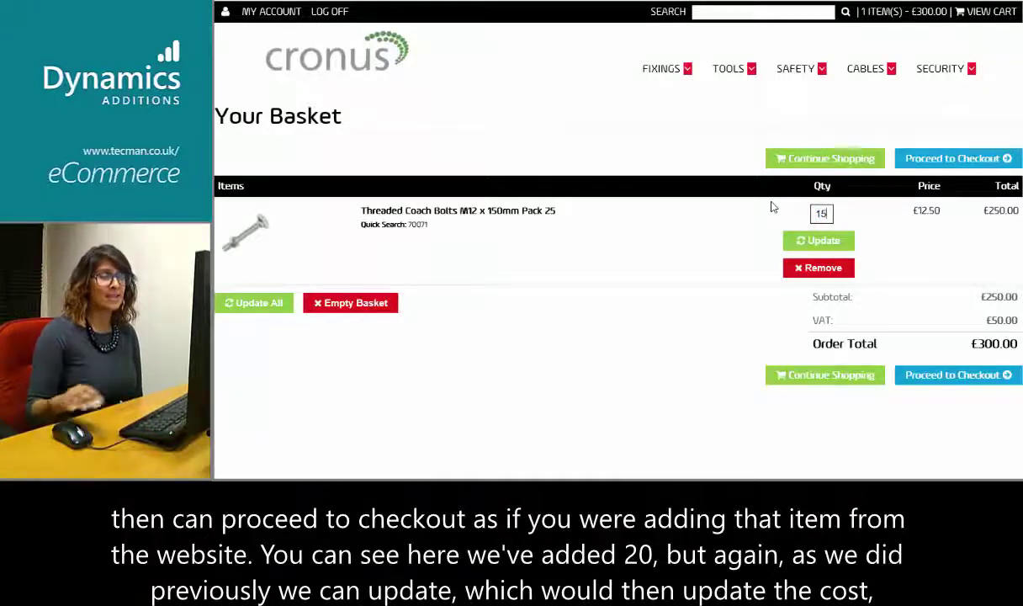
click(787, 240)
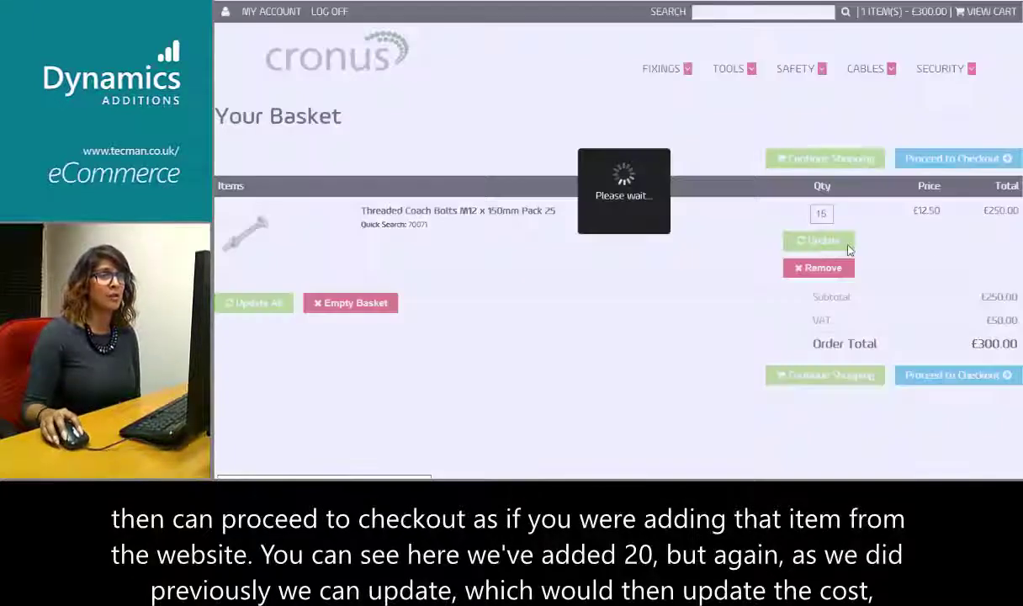